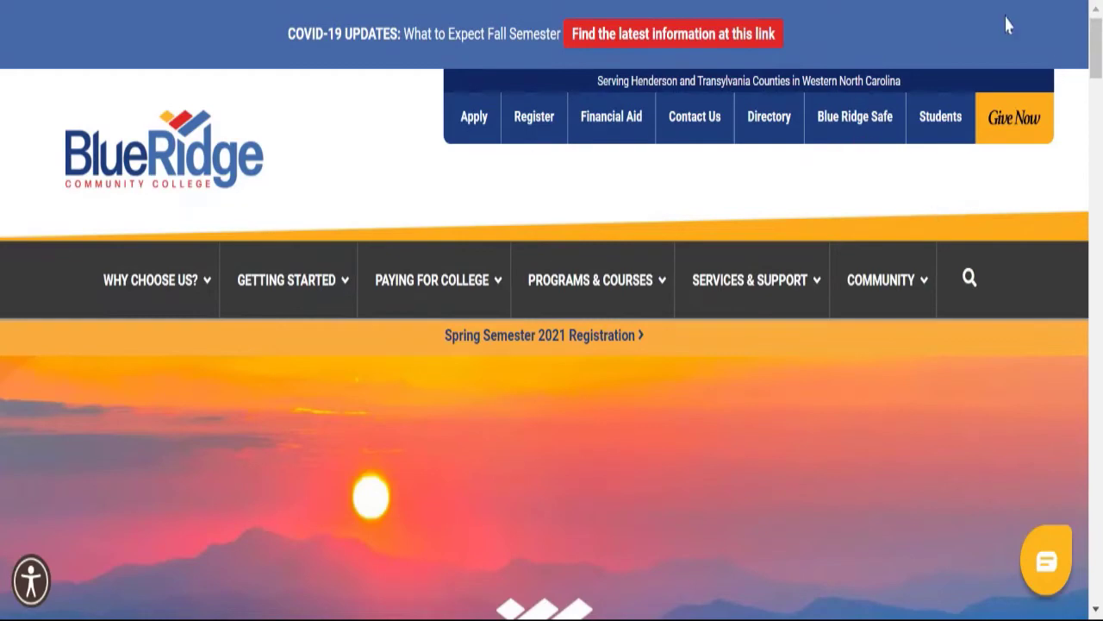
# Open the myBlueRidge portal from the Student Panel quick links
pyautogui.click(936, 117)
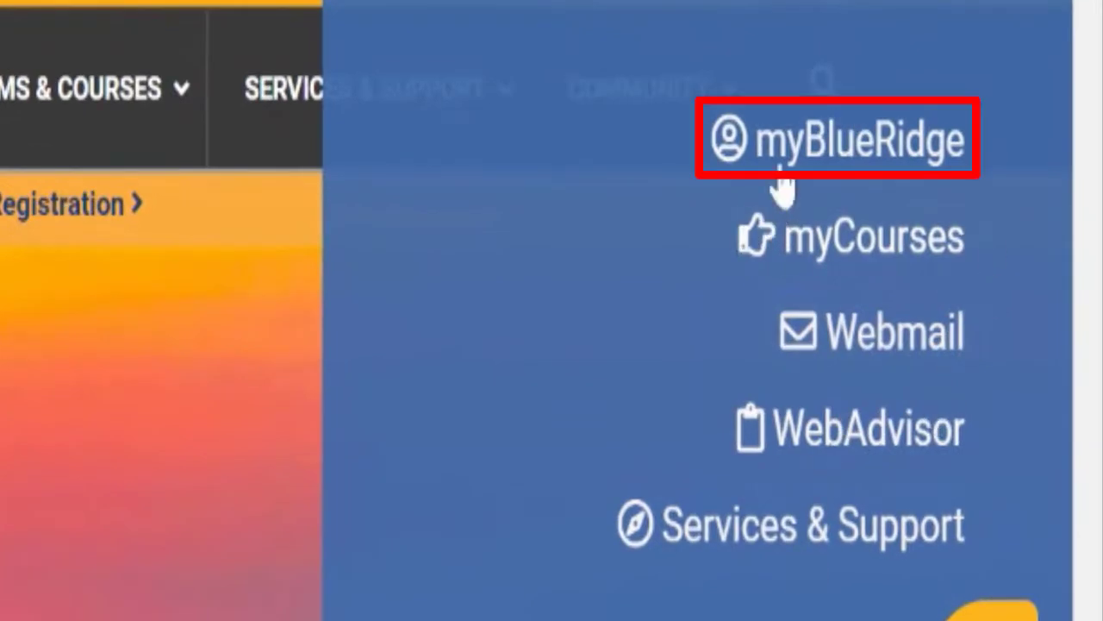
pyautogui.click(832, 151)
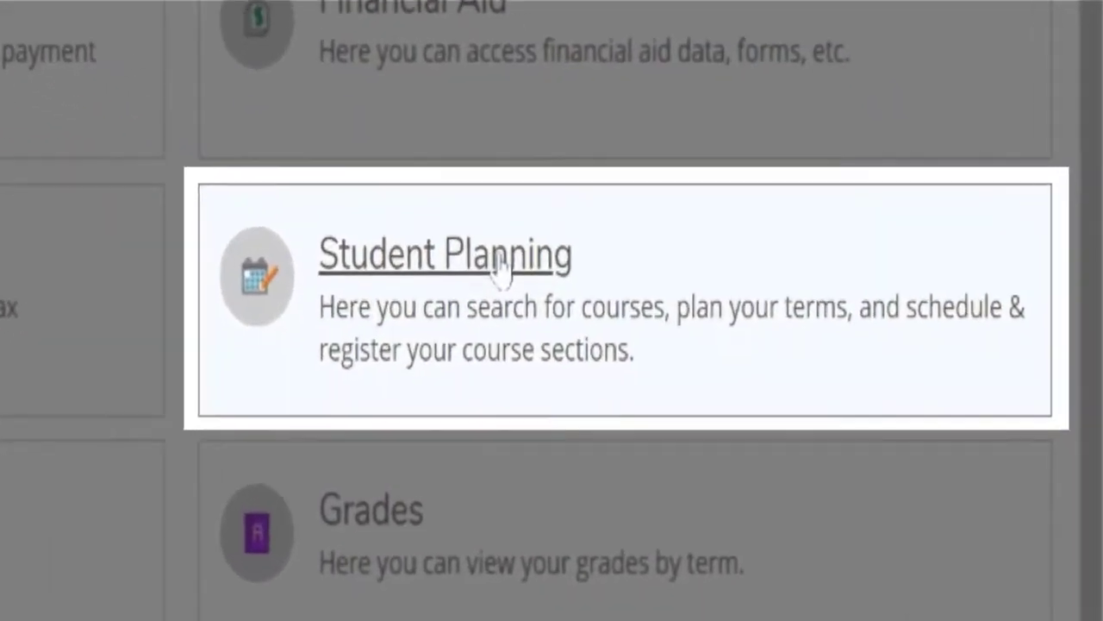
# Go to Student Planning's Advising tab to see the program advisor and note composer
pyautogui.click(482, 259)
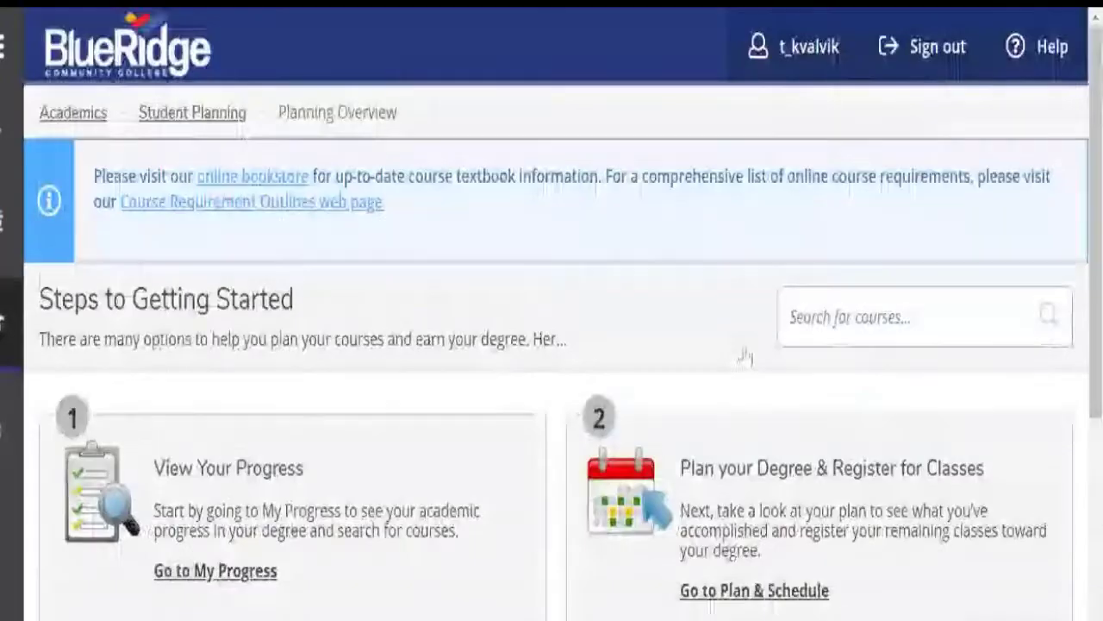
pyautogui.scroll(-2, 1100, 157)
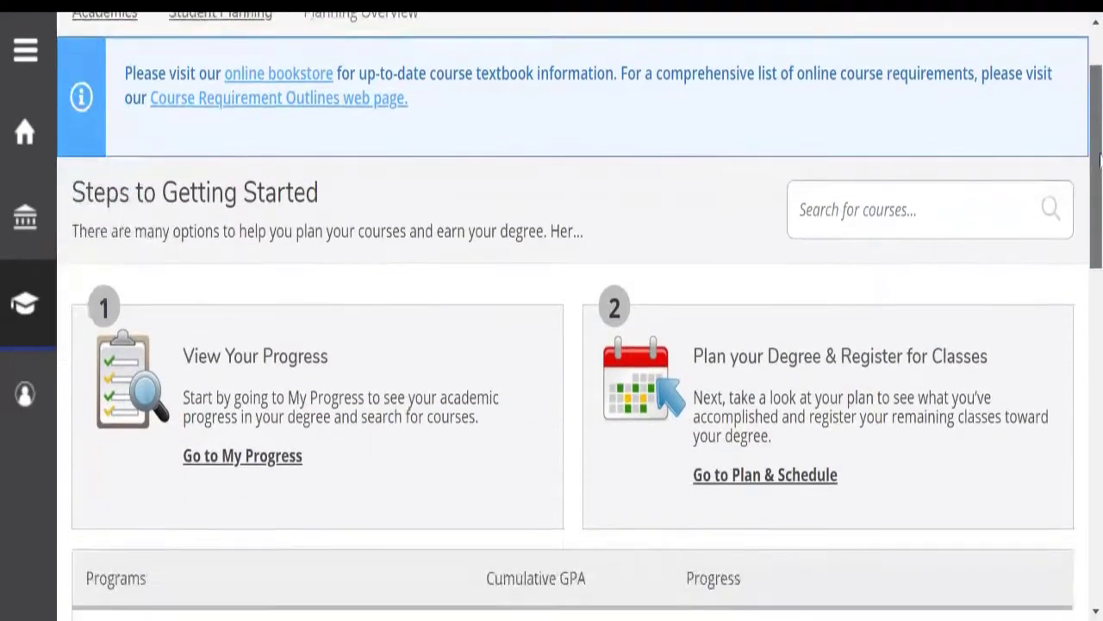
pyautogui.scroll(-2, 1100, 157)
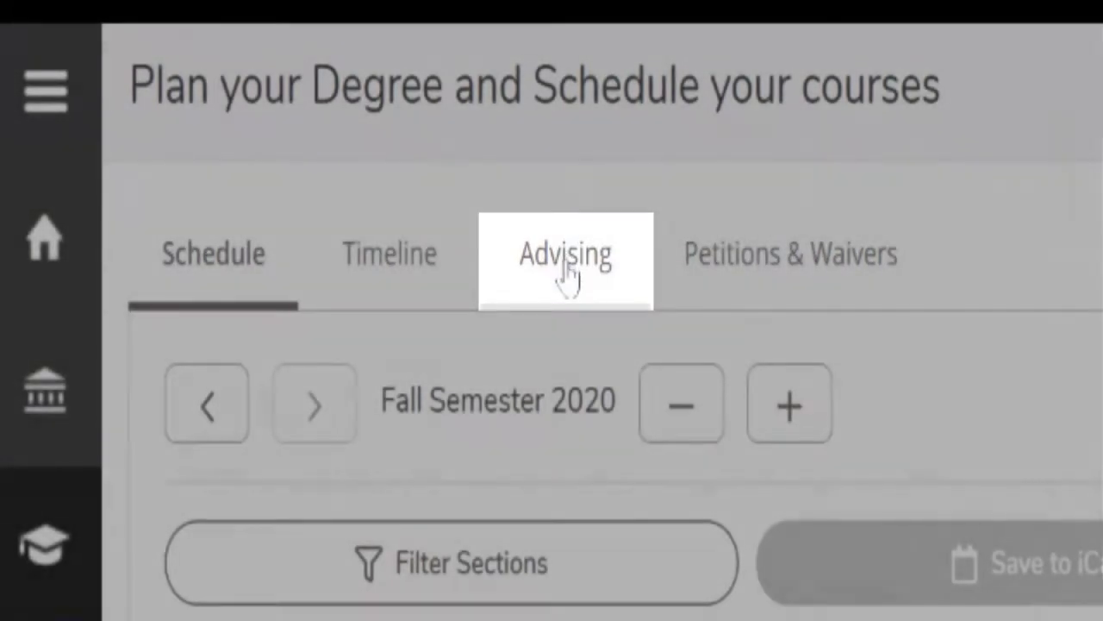
pyautogui.click(568, 275)
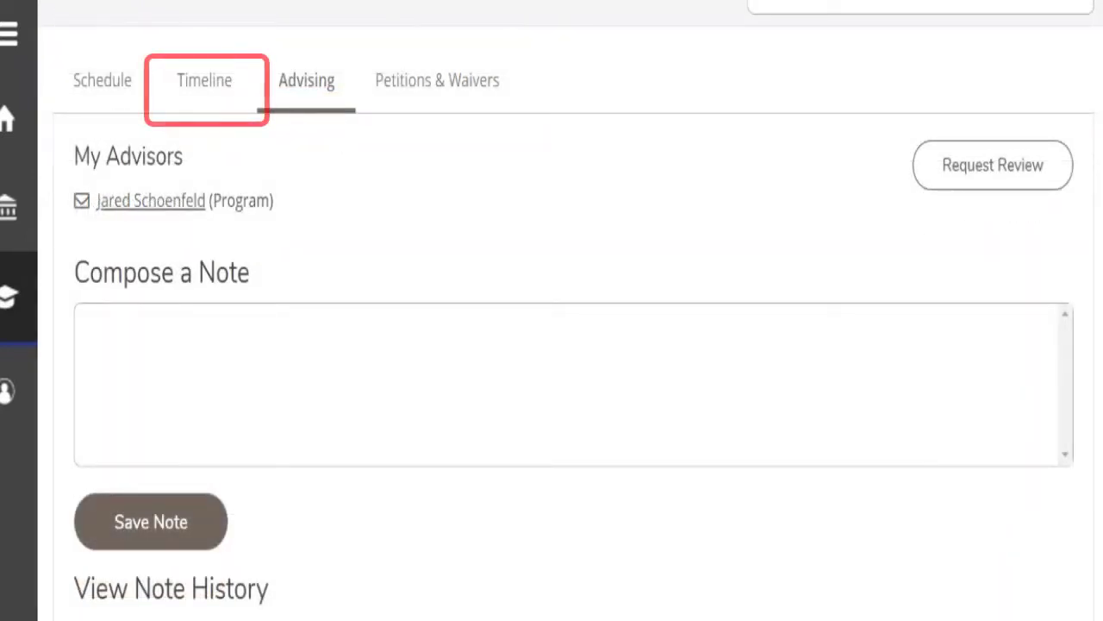
# Page the Timeline back to Non-term Courses (BIO-090, CHM-092, FRE-110)
pyautogui.click(227, 81)
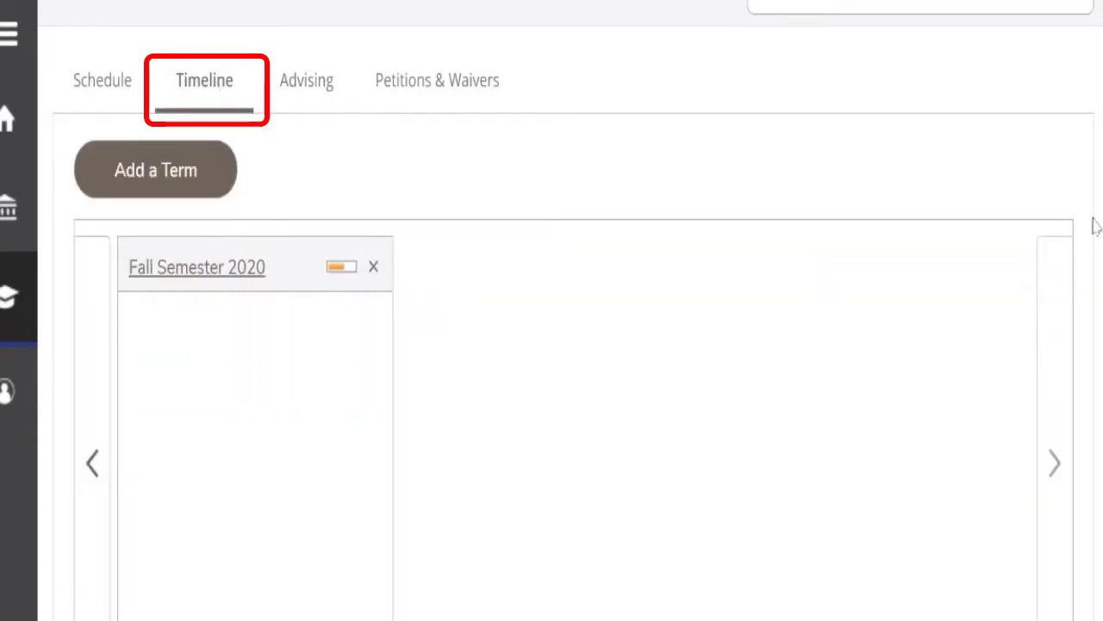
pyautogui.scroll(-3, 571, 310)
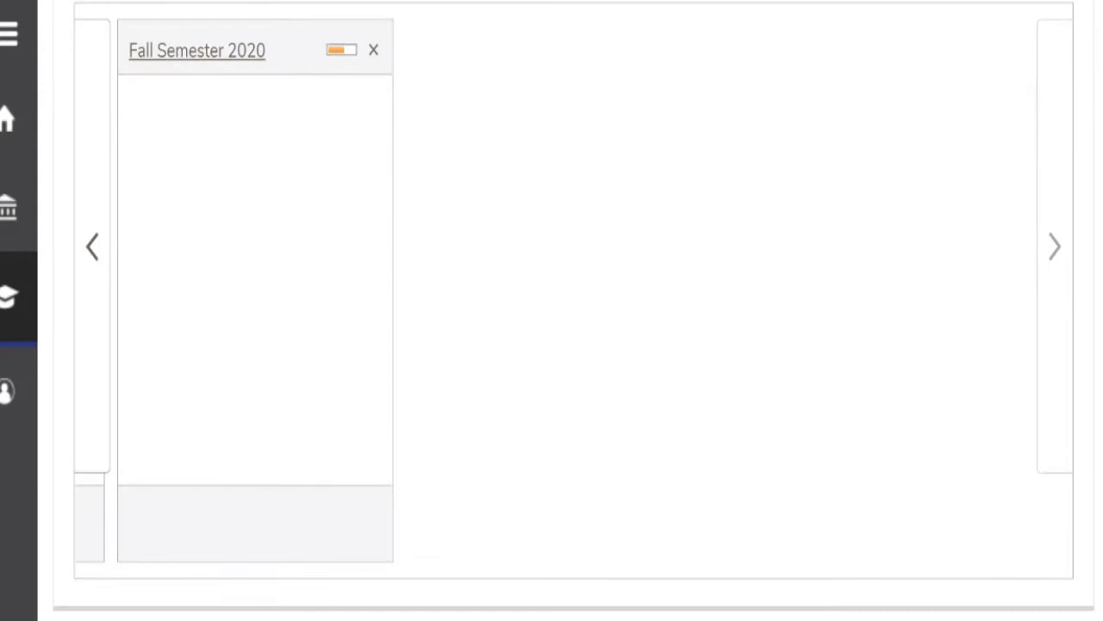
pyautogui.click(93, 249)
pyautogui.click(92, 250)
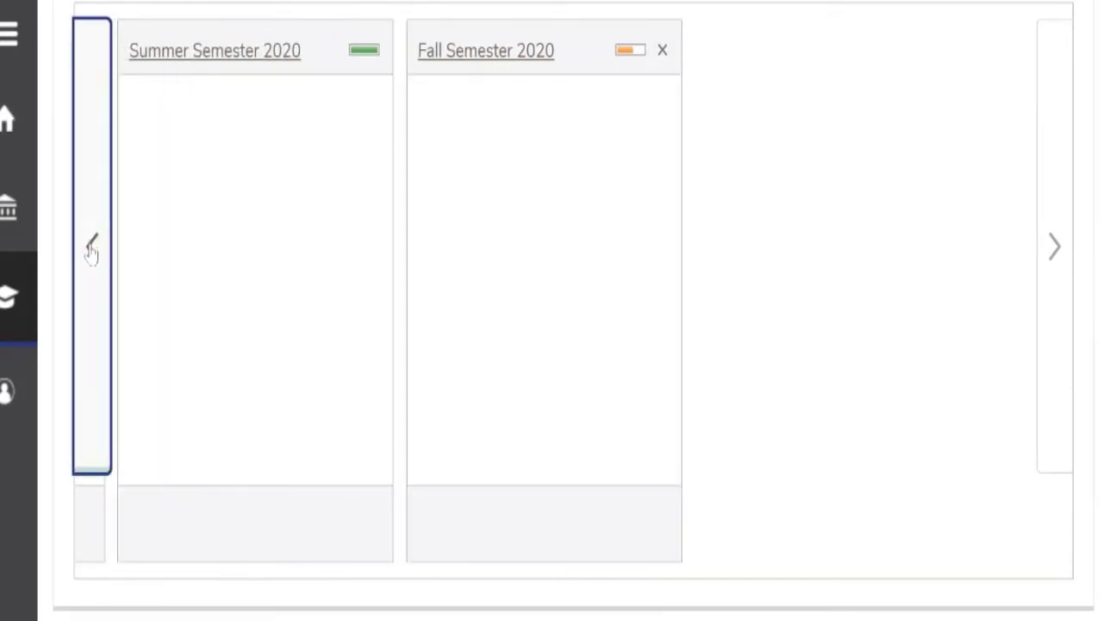
pyautogui.click(93, 249)
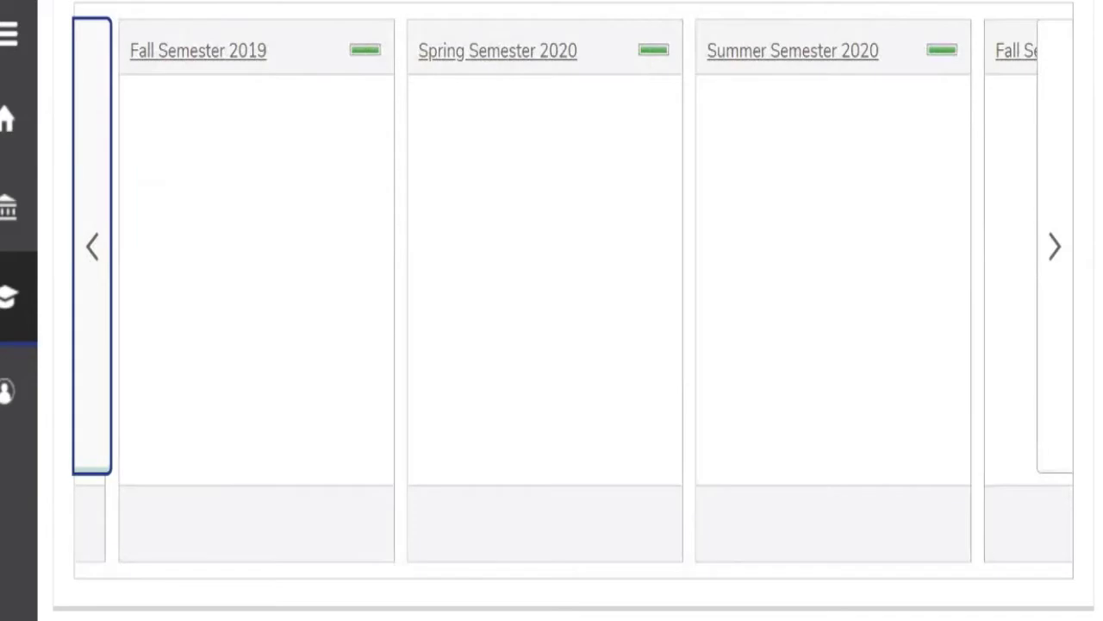
pyautogui.click(92, 252)
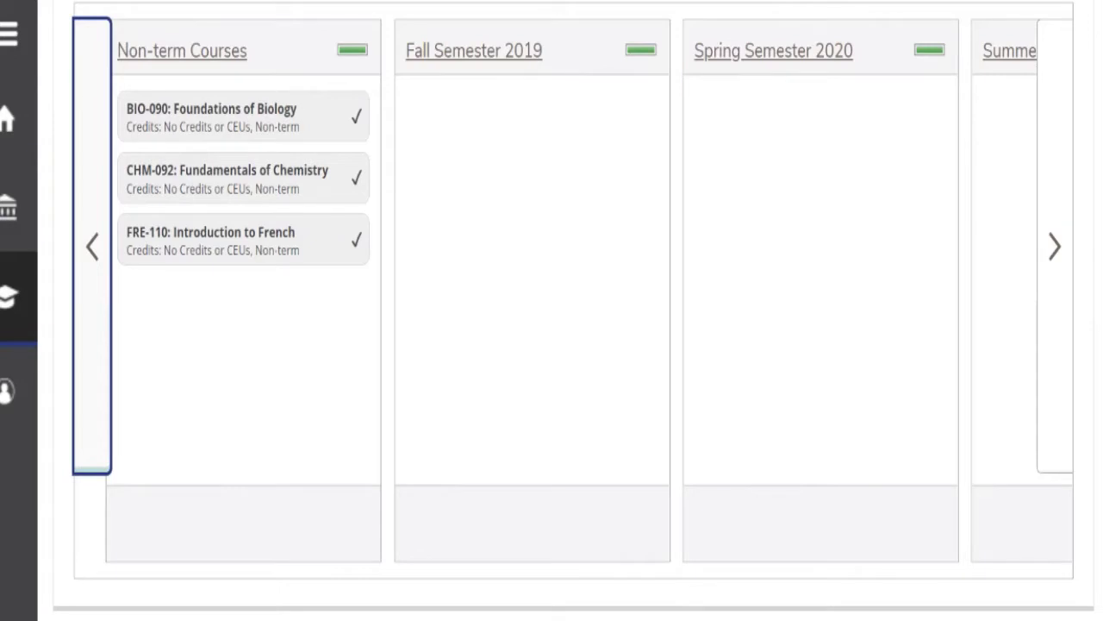
# Move the timeline forward until Fall Semester 2020 is fully in view
pyautogui.click(1057, 273)
pyautogui.click(1060, 284)
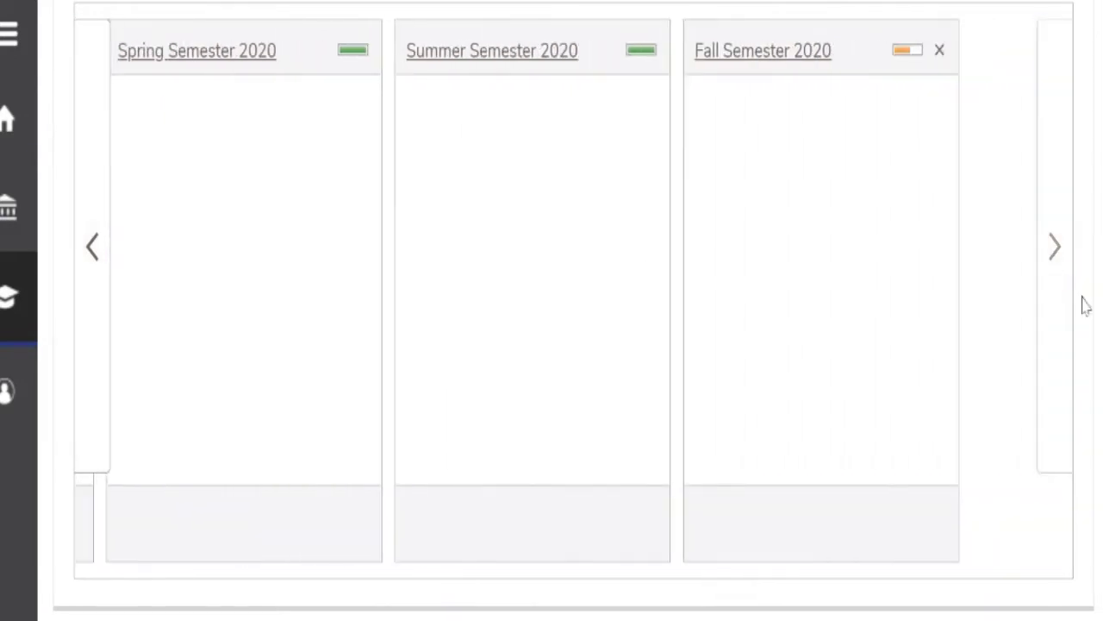
pyautogui.scroll(6, 569, 310)
pyautogui.scroll(-1, 569, 310)
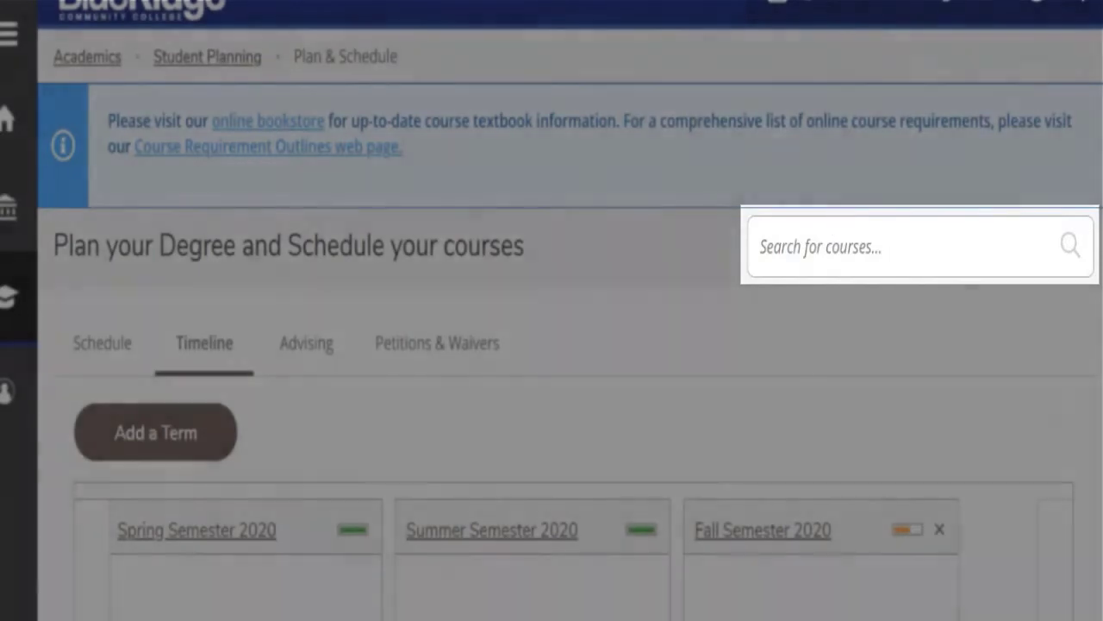
# Search the course catalog for 'aca 122'
pyautogui.click(832, 226)
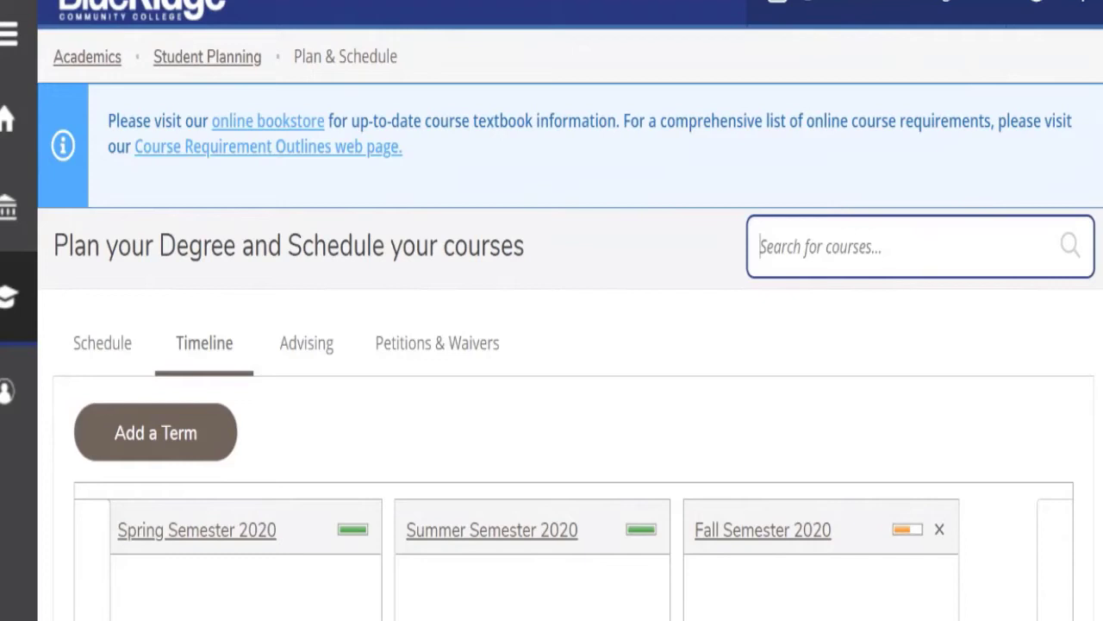
pyautogui.write('aca 122')
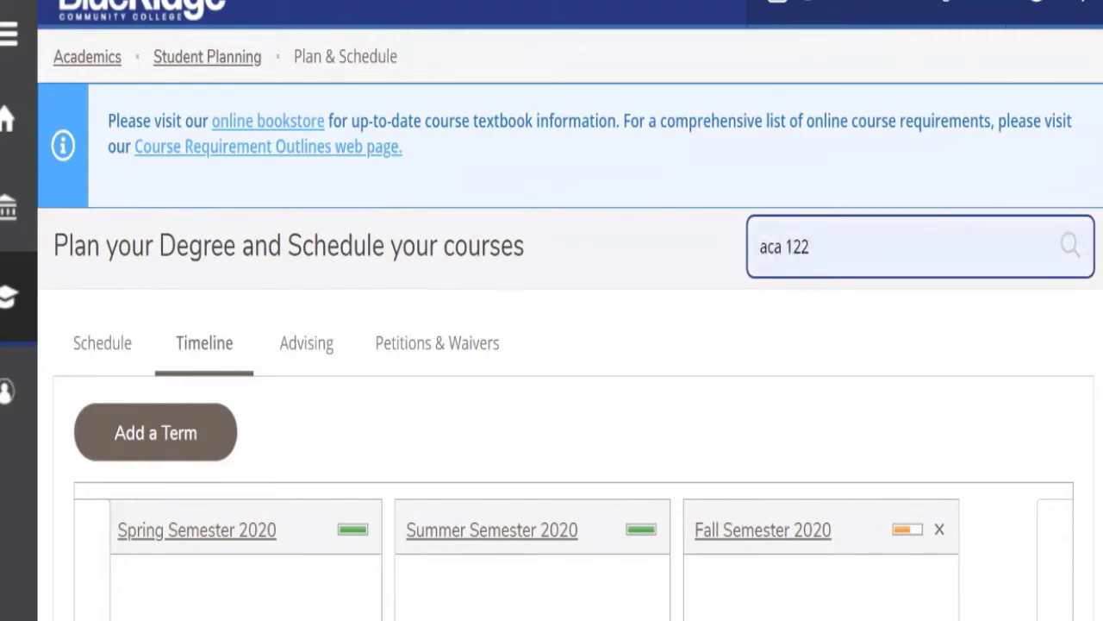
pyautogui.press('Return')
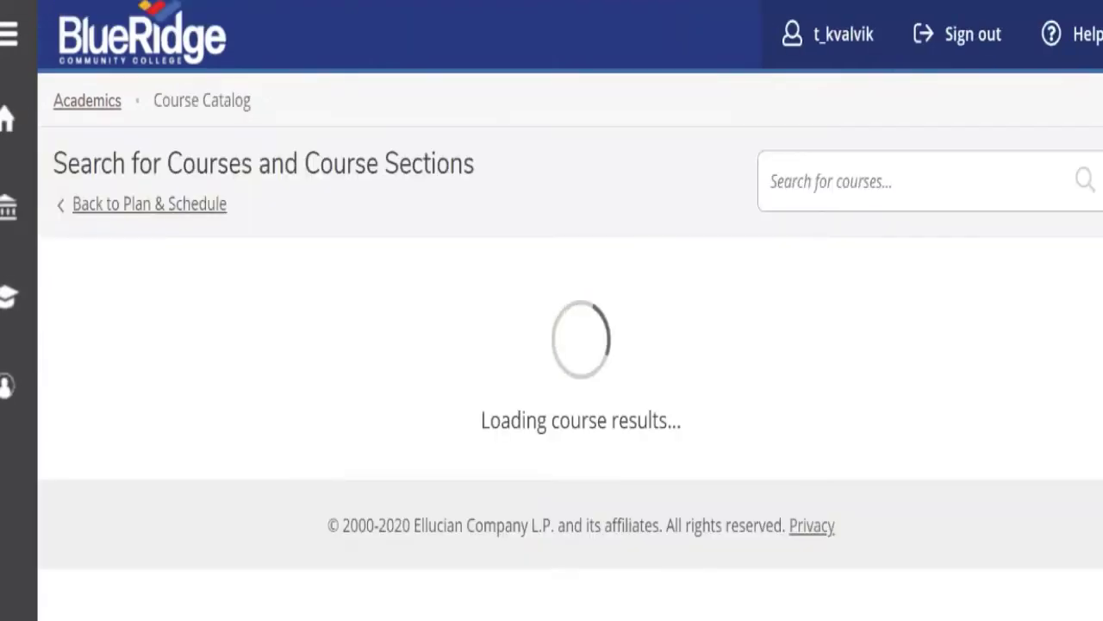
pyautogui.scroll(-2, 569, 345)
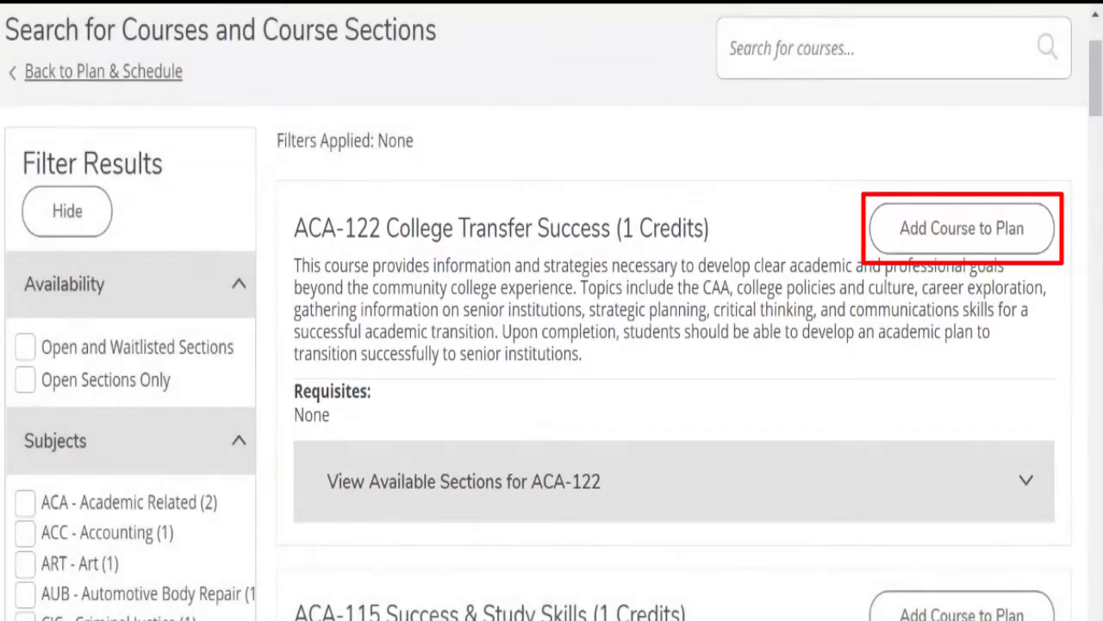
# Add ACA-122 College Transfer Success to the plan under Spring Semester 2021
pyautogui.click(923, 229)
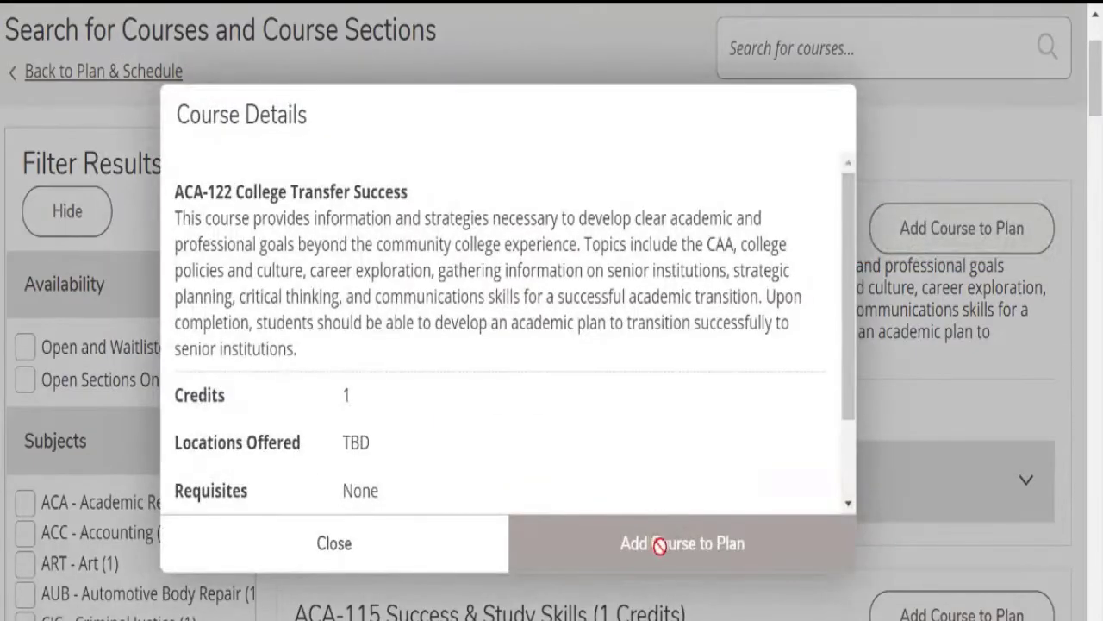
pyautogui.scroll(-2, 849, 280)
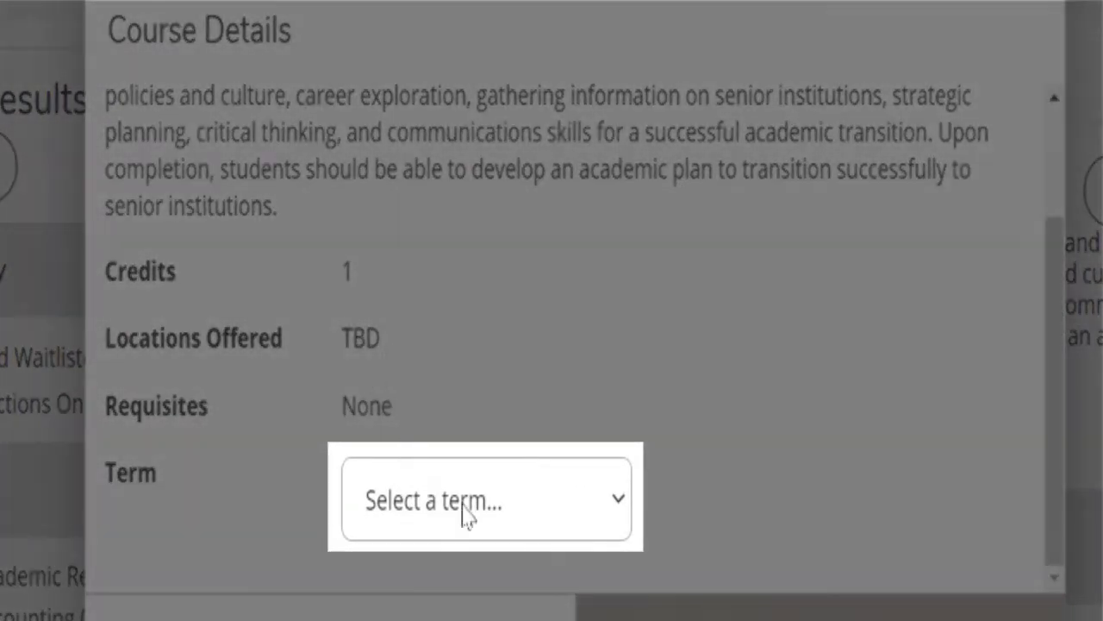
pyautogui.click(466, 515)
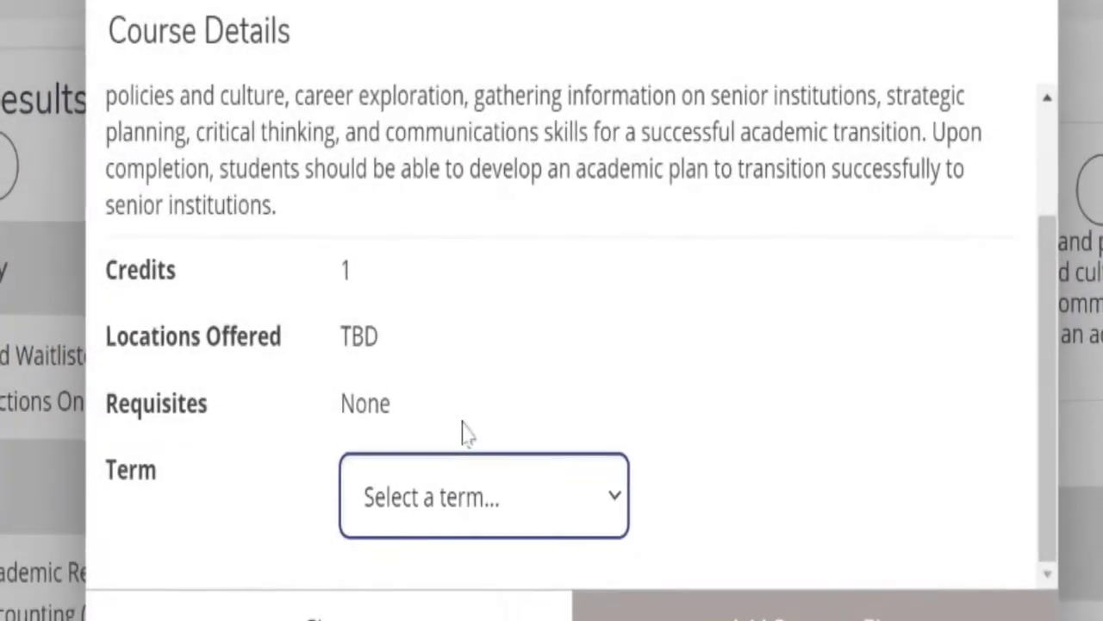
pyautogui.click(462, 431)
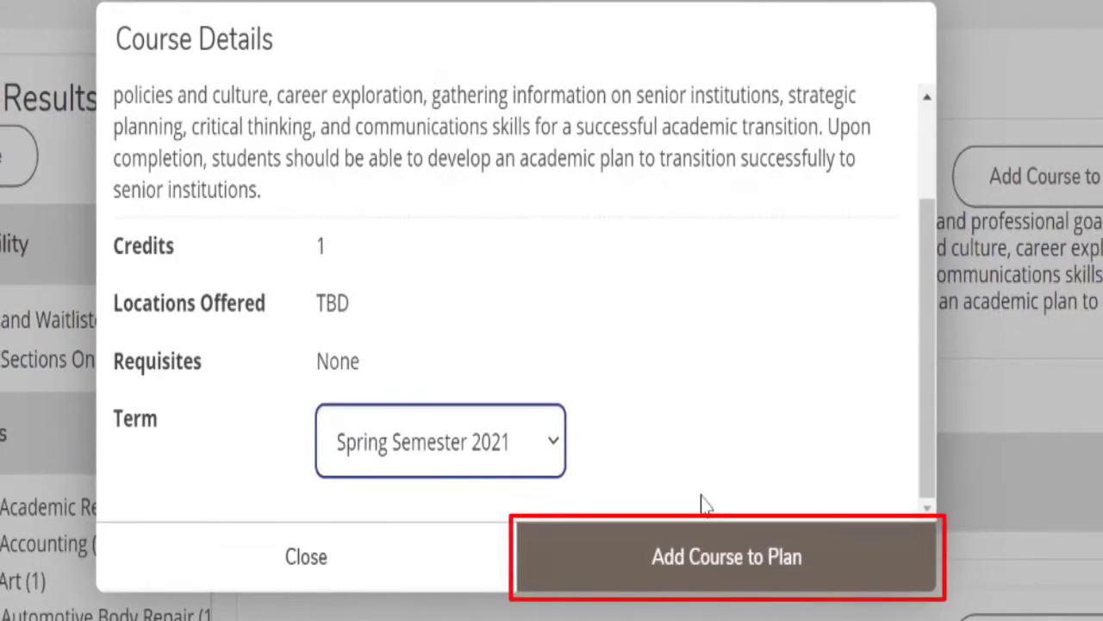
pyautogui.click(710, 578)
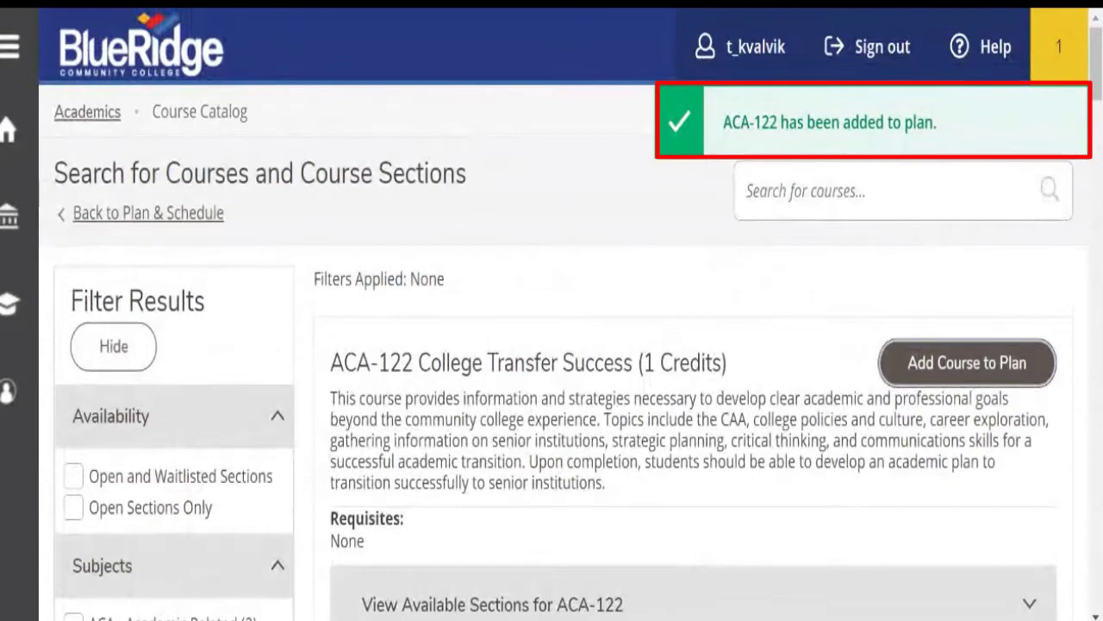
# Search 'ENG 111' and add it to the plan for Spring Semester 2021
pyautogui.click(897, 191)
pyautogui.write('EN')
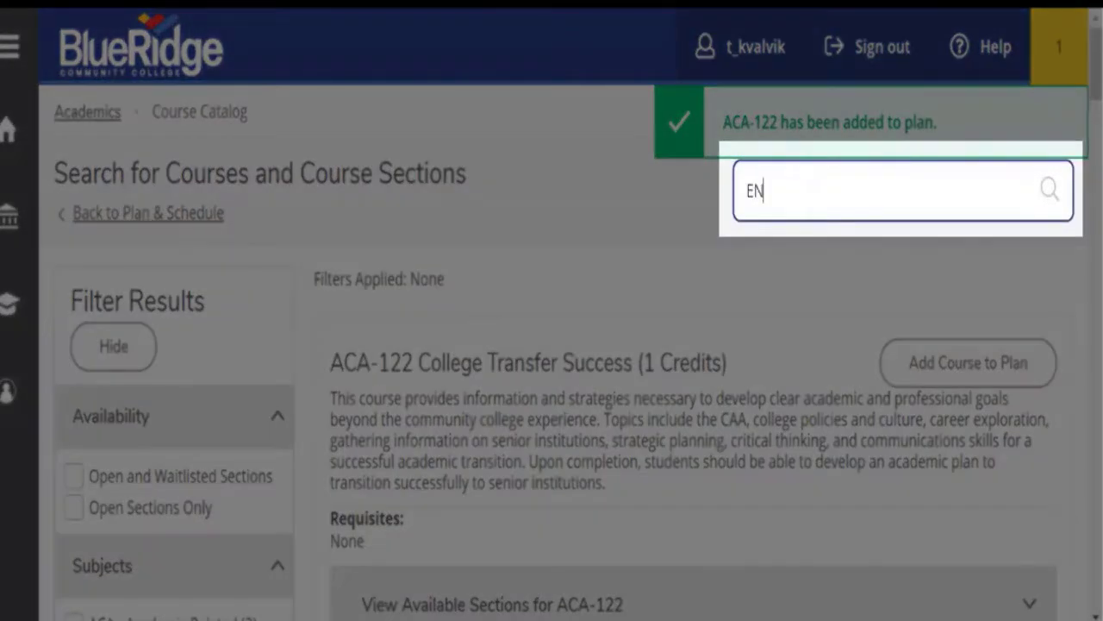
pyautogui.write('G 111')
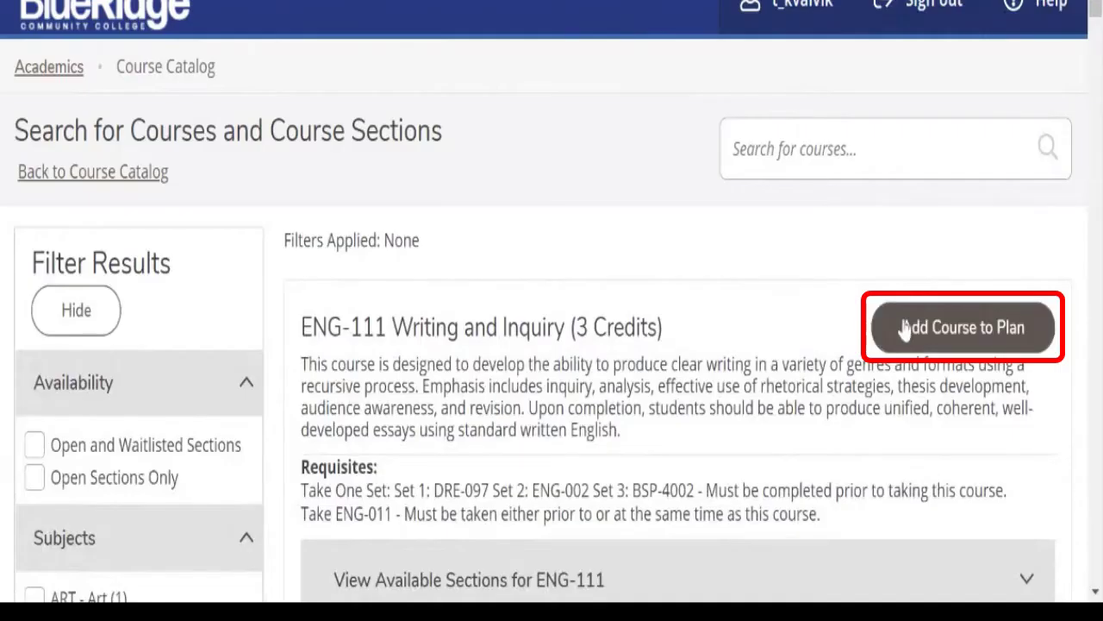
pyautogui.click(906, 324)
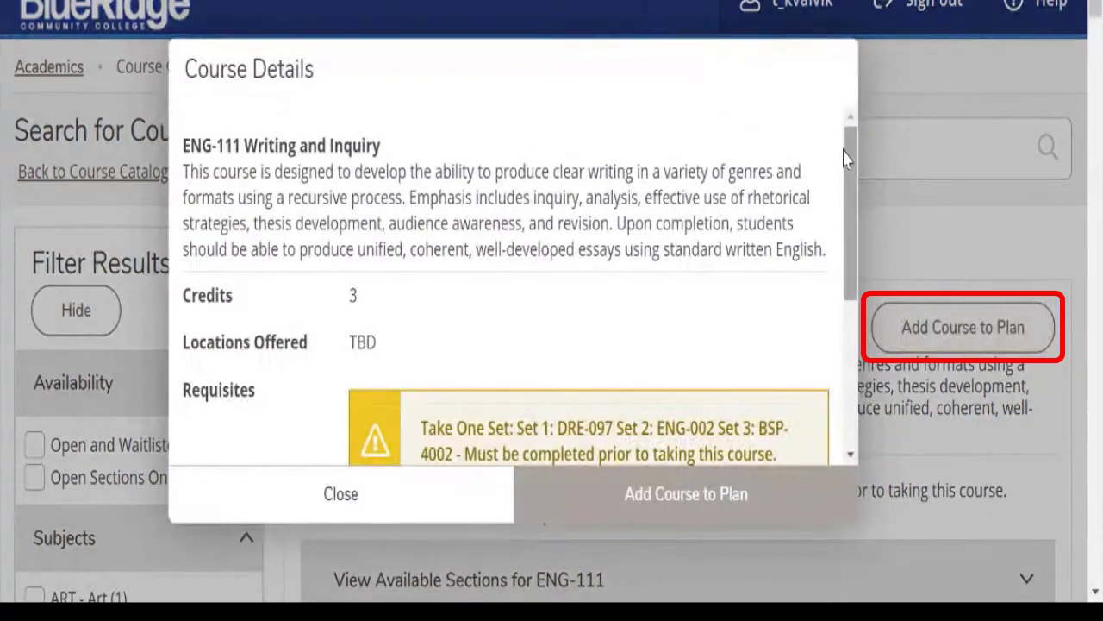
pyautogui.moveTo(847, 155); pyautogui.dragTo(845, 328)
pyautogui.click(463, 419)
pyautogui.click(451, 444)
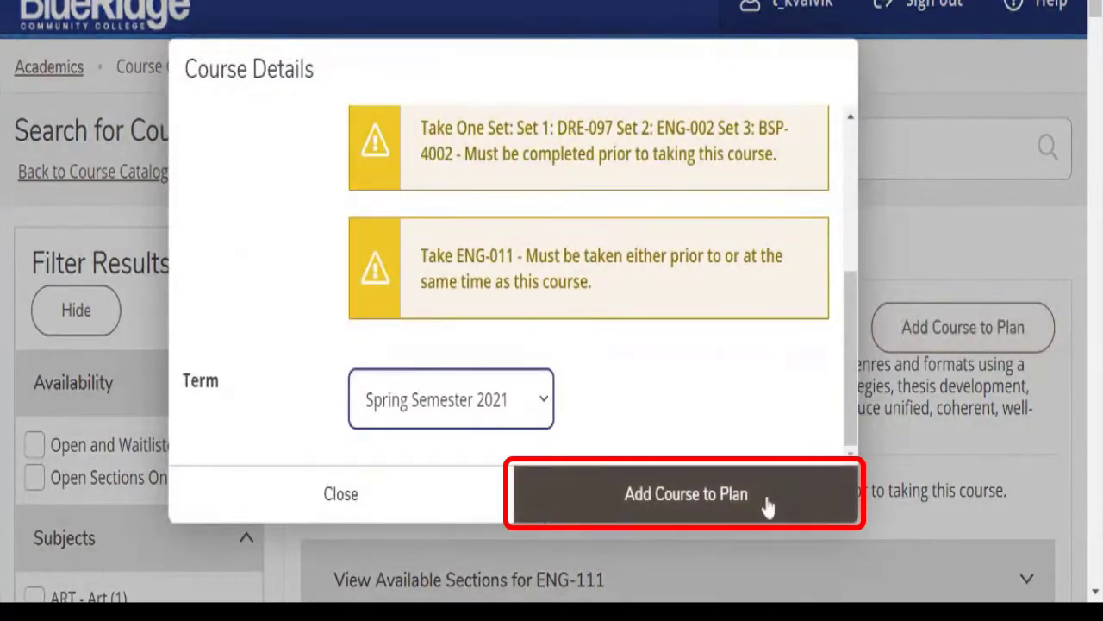
pyautogui.click(767, 500)
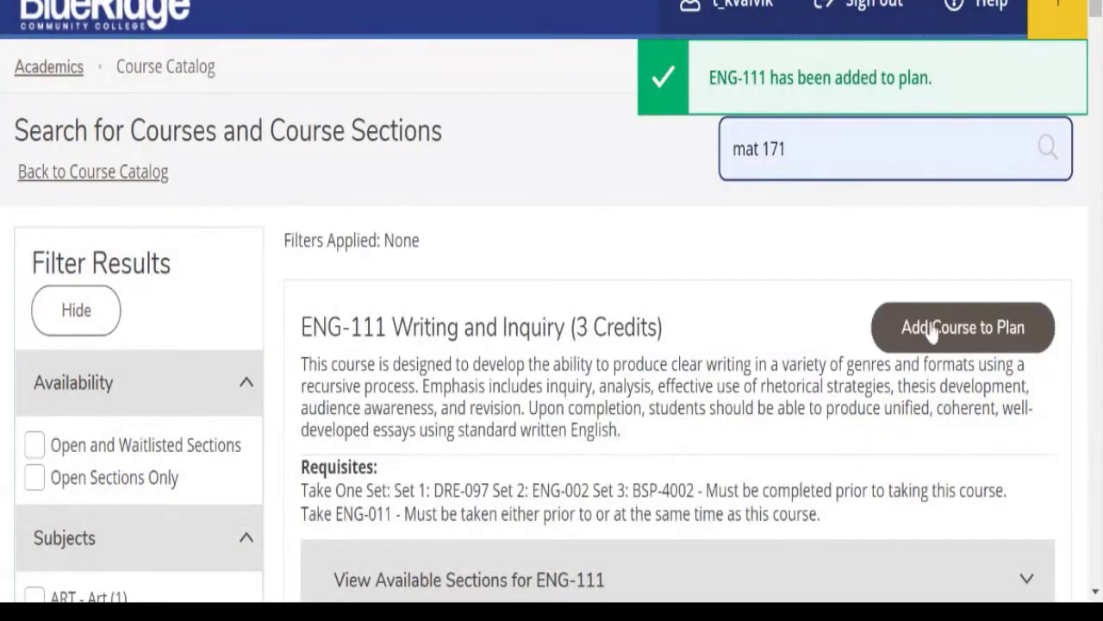
# Add MAT-171 to the Spring Semester 2021 plan as well
pyautogui.click(931, 332)
pyautogui.scroll(-5, 517, 345)
pyautogui.click(451, 399)
pyautogui.click(451, 424)
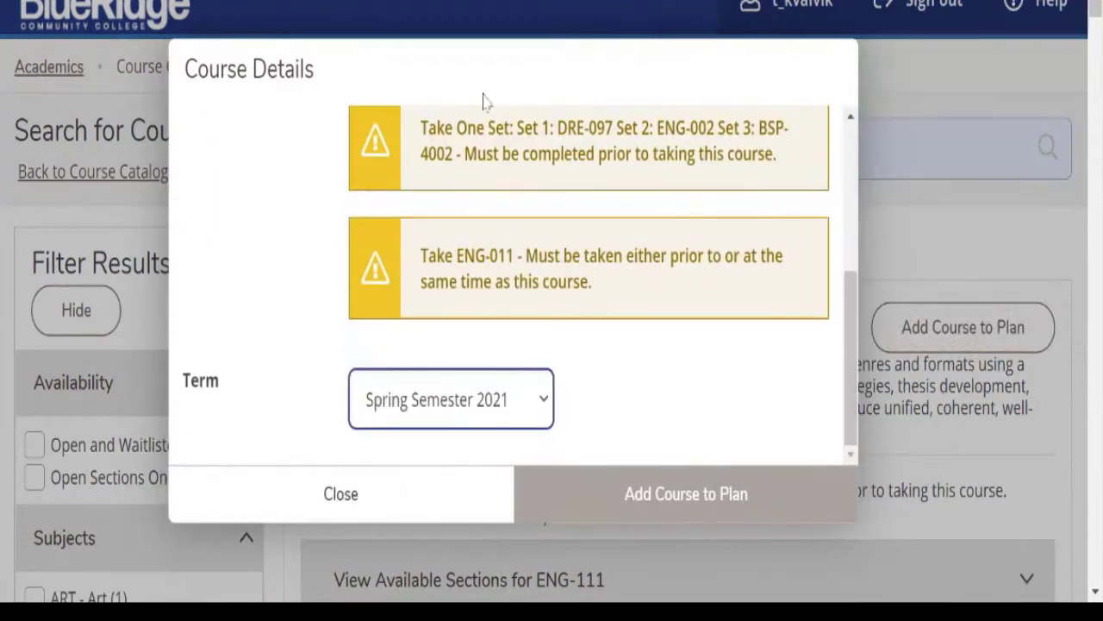
pyautogui.click(618, 492)
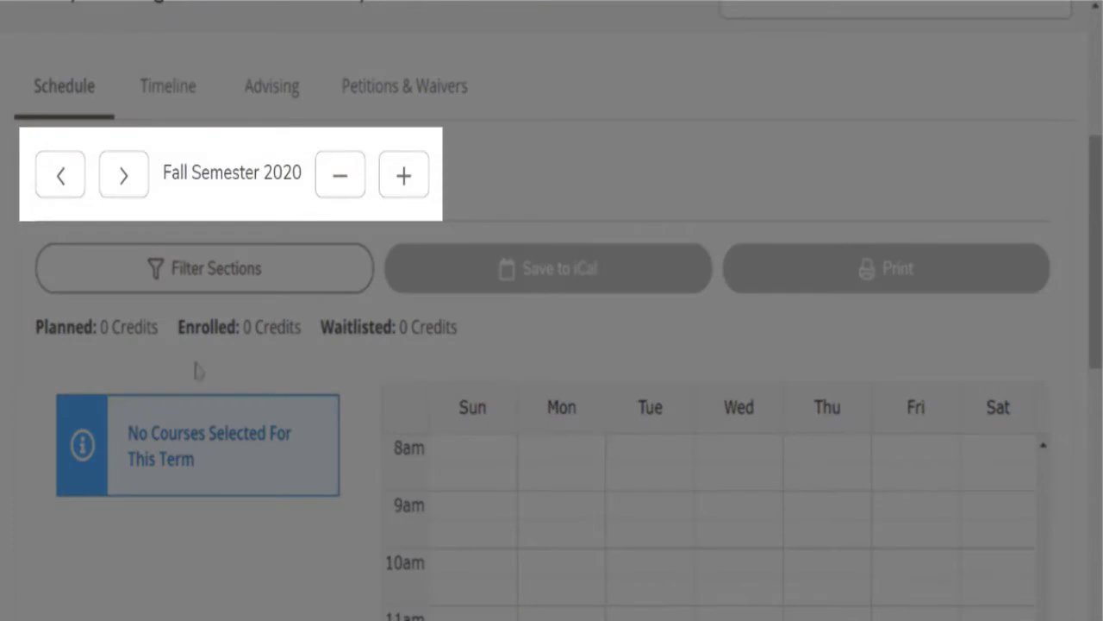
# Switch the schedule to Spring Semester 2021 and list ACA-122 sections such as 401H and 402H
pyautogui.click(124, 177)
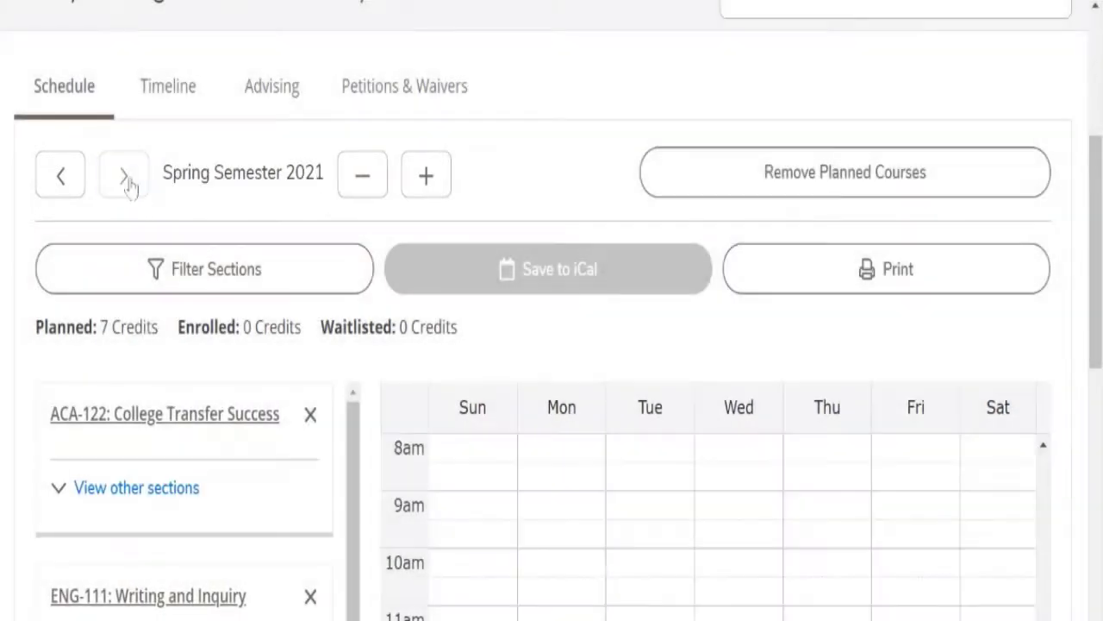
pyautogui.moveTo(1096, 172); pyautogui.dragTo(1097, 289)
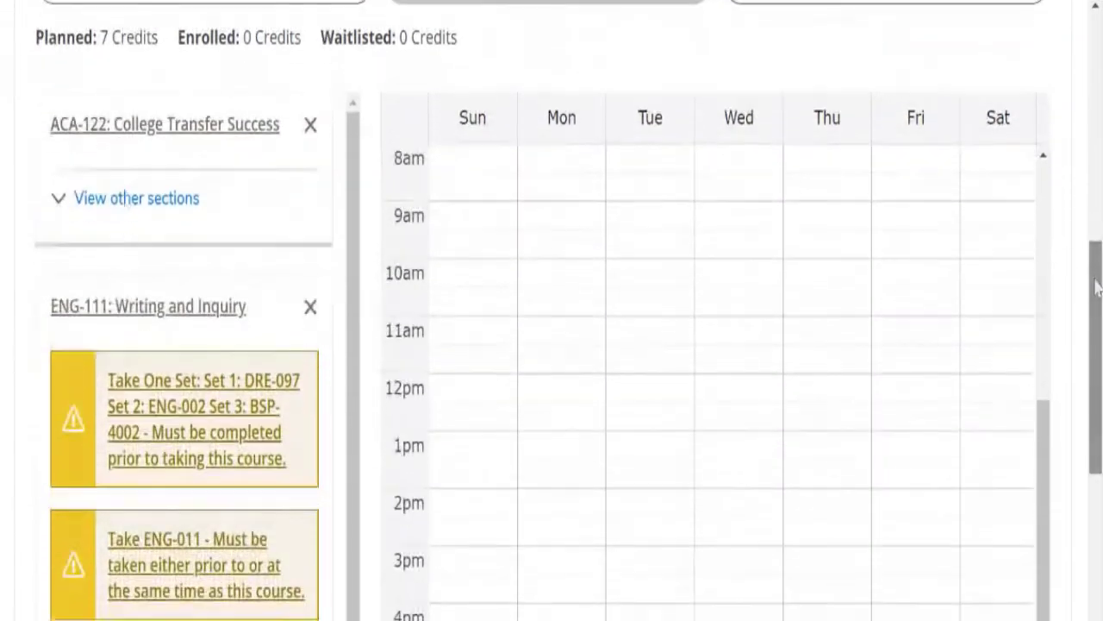
pyautogui.click(143, 200)
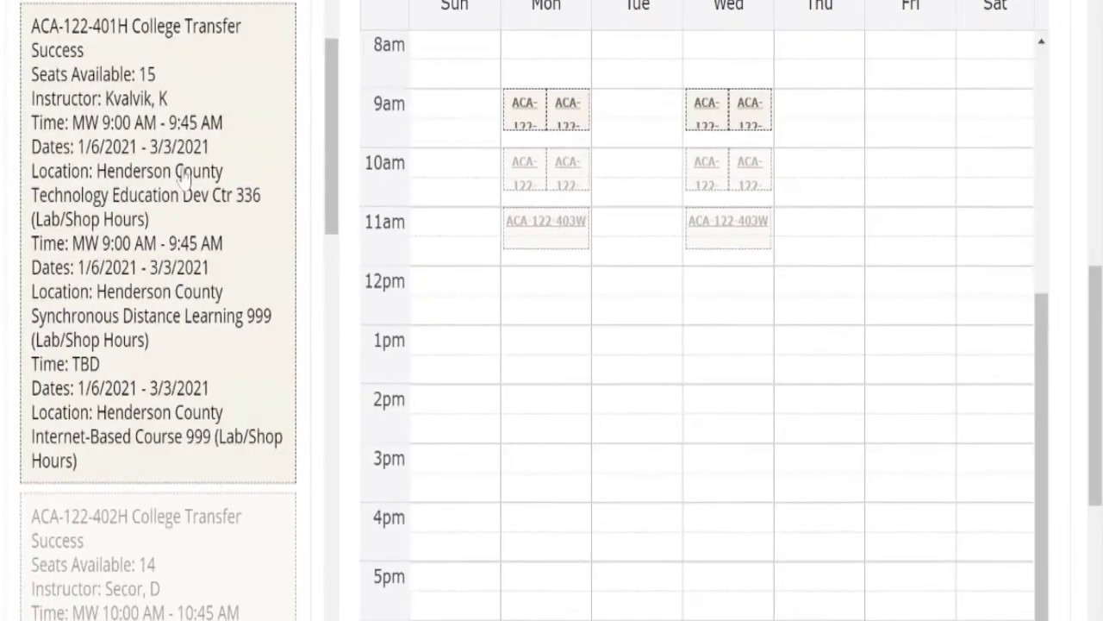
# Plan sections ACA-122-401H (MW 9:00–9:45 AM) and ENG-111-201 on the Spring 2021 schedule
pyautogui.click(125, 190)
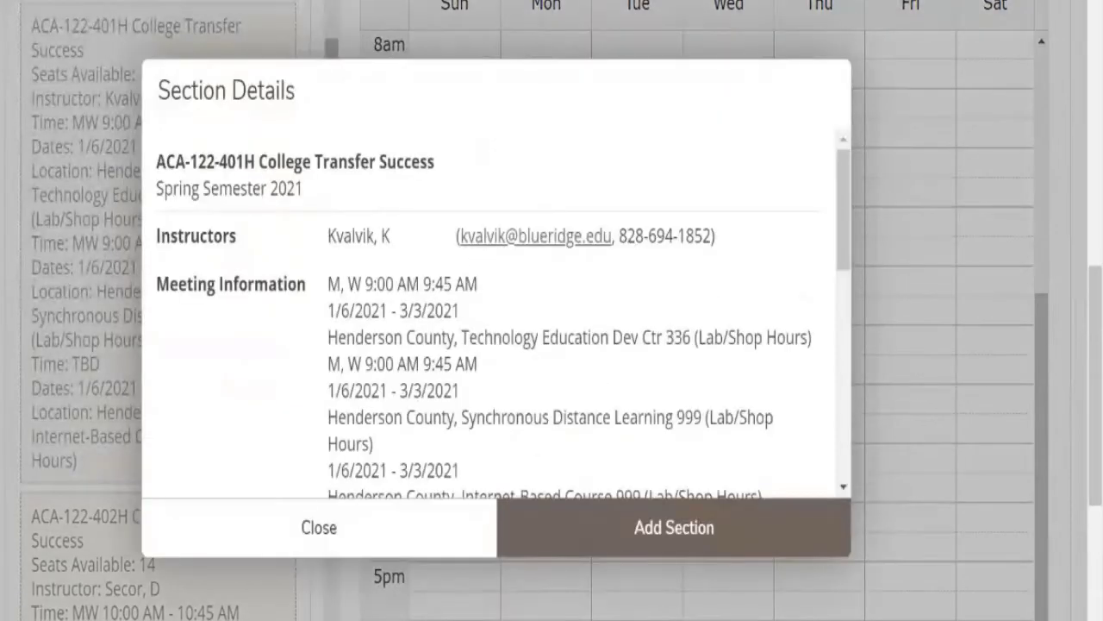
pyautogui.click(603, 526)
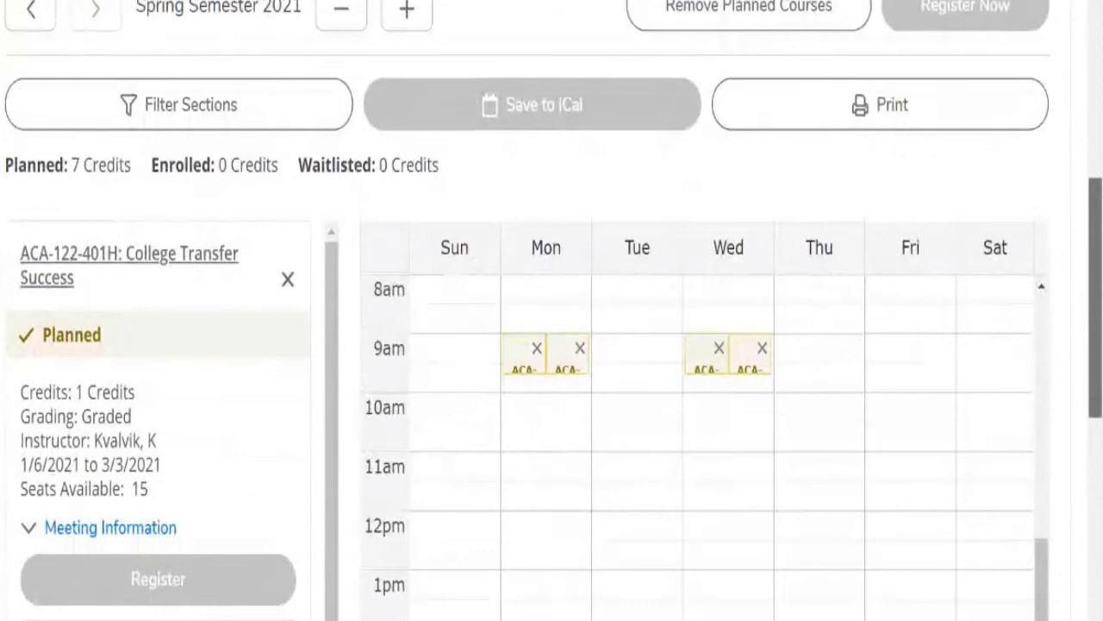
pyautogui.scroll(-6, 347, 145)
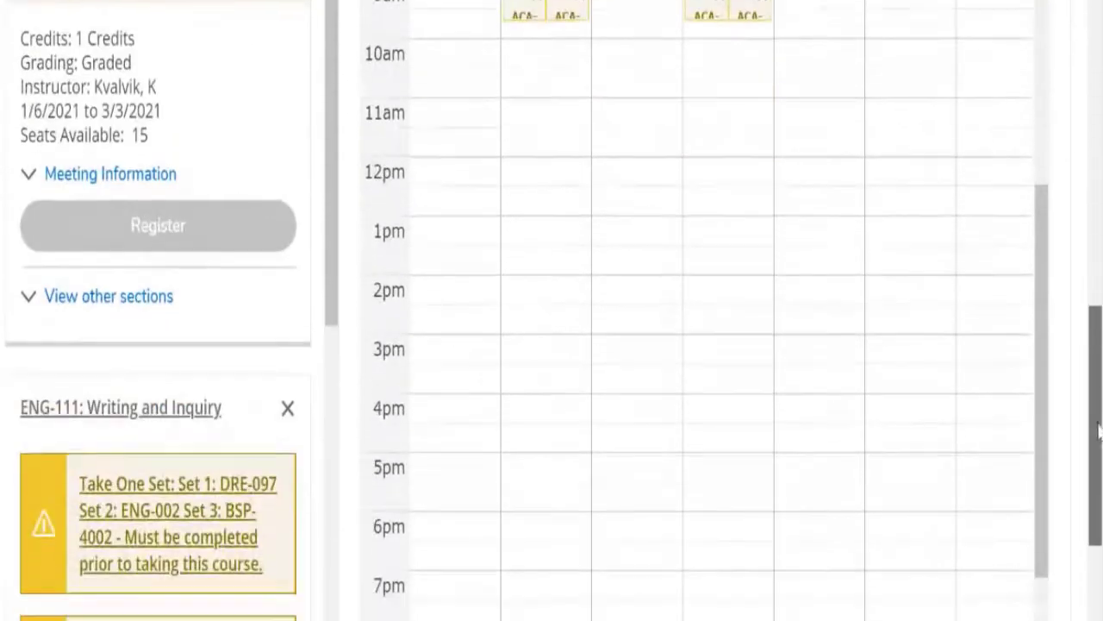
pyautogui.scroll(-5, 337, 167)
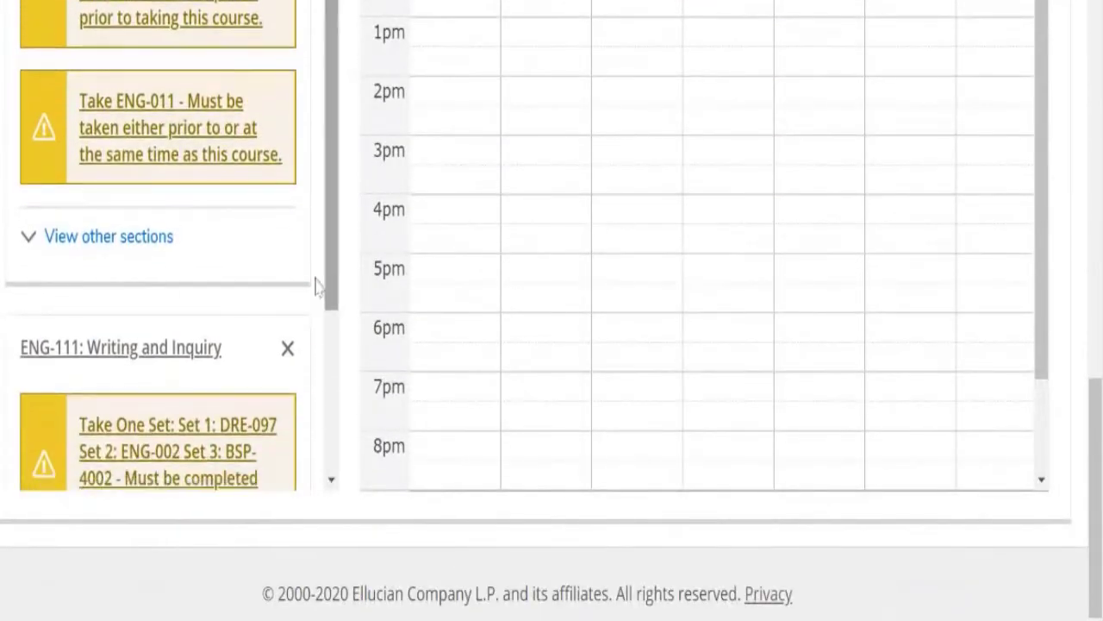
pyautogui.click(160, 241)
pyautogui.click(147, 405)
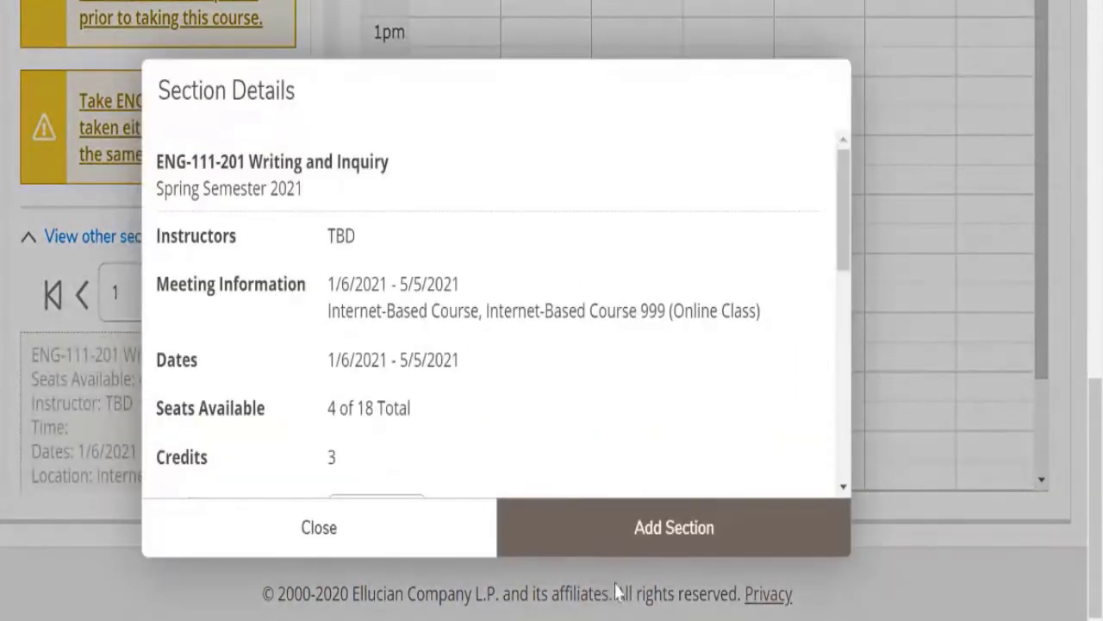
pyautogui.click(676, 528)
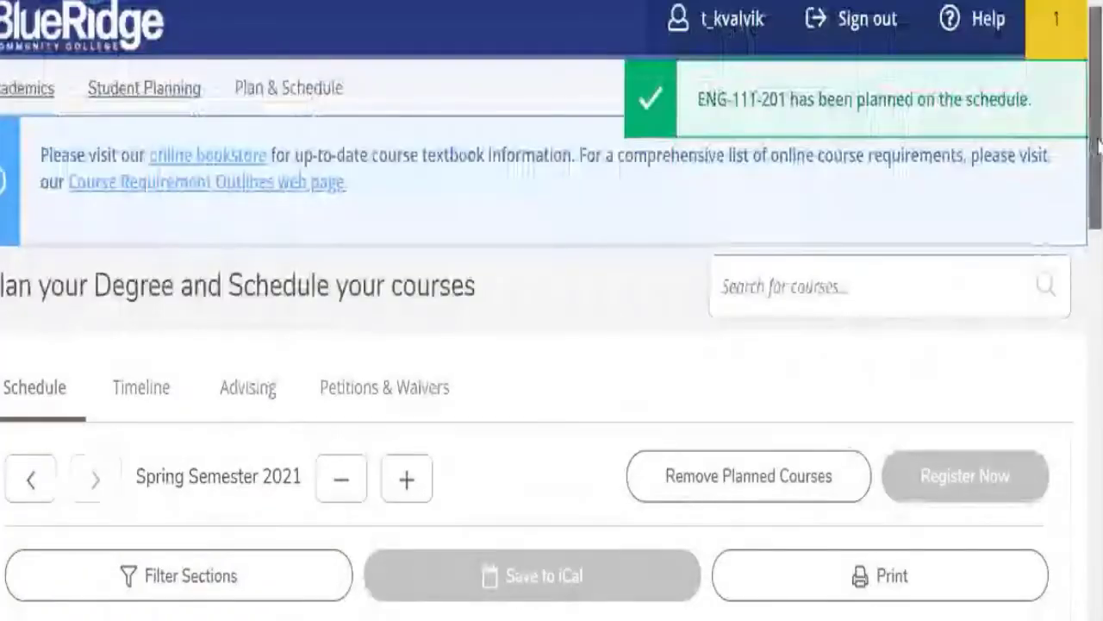
pyautogui.moveTo(1096, 155); pyautogui.dragTo(1097, 278)
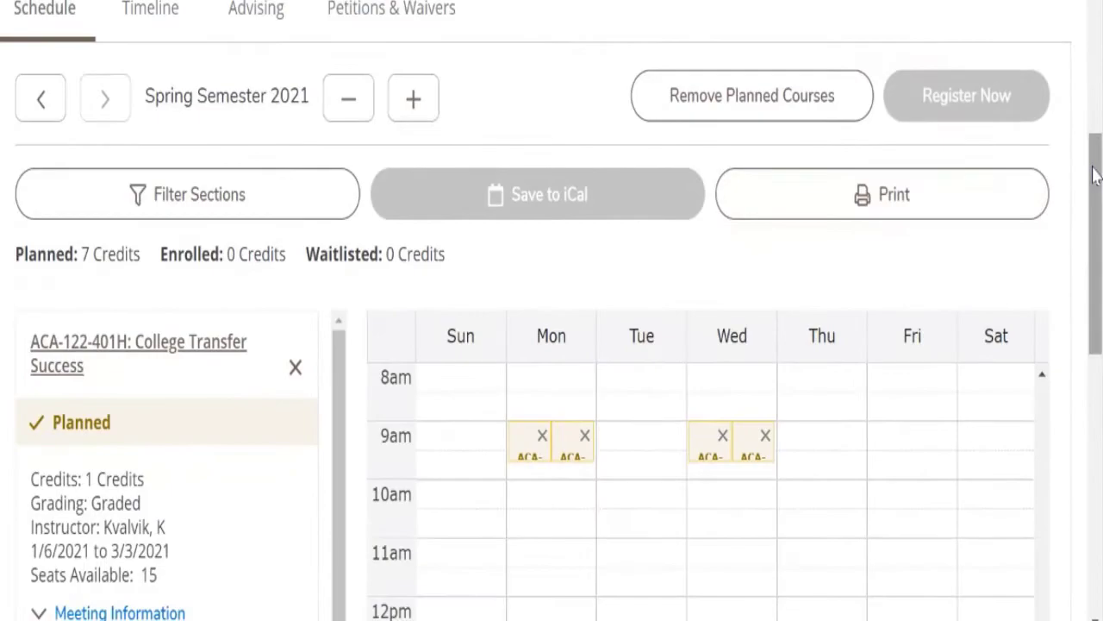
pyautogui.scroll(4, 1095, 175)
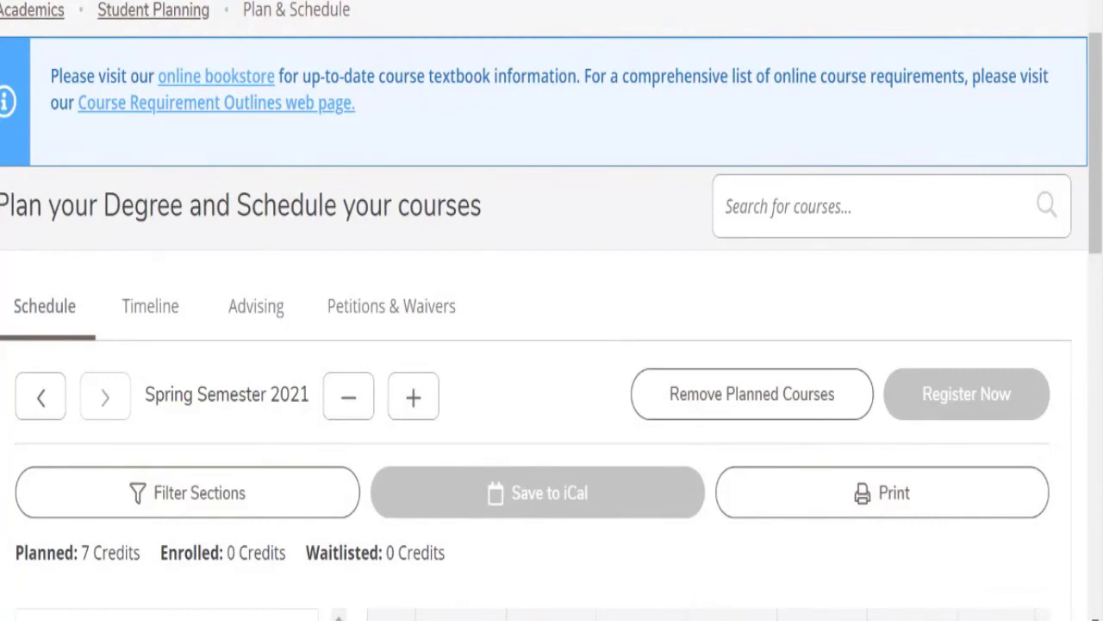
pyautogui.scroll(1, 909, 388)
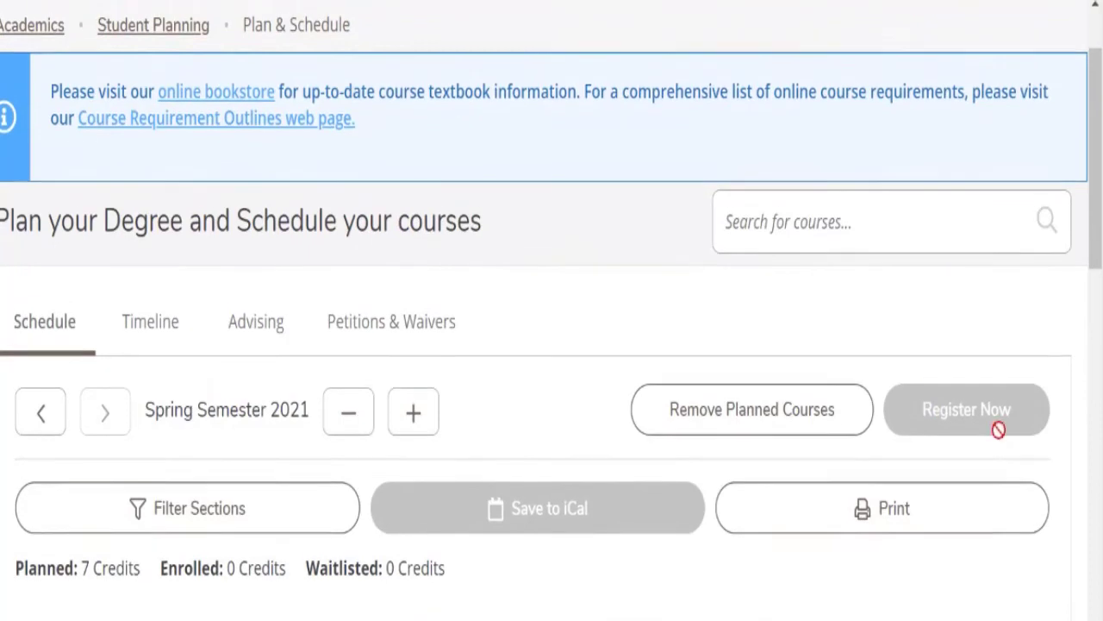
pyautogui.moveTo(1093, 238); pyautogui.dragTo(1092, 338)
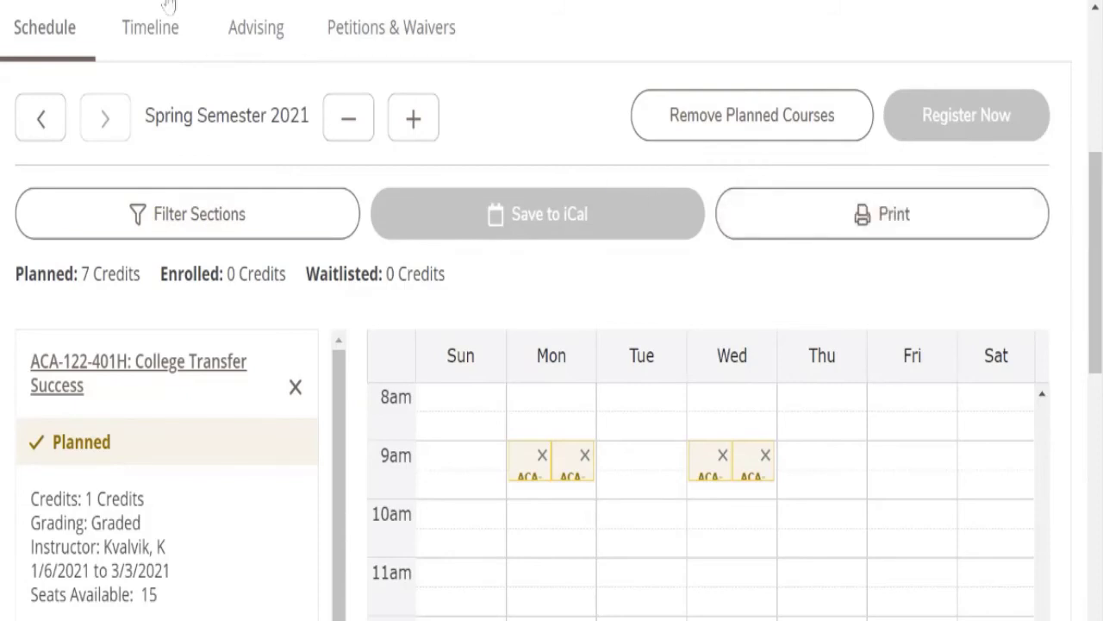
pyautogui.click(251, 36)
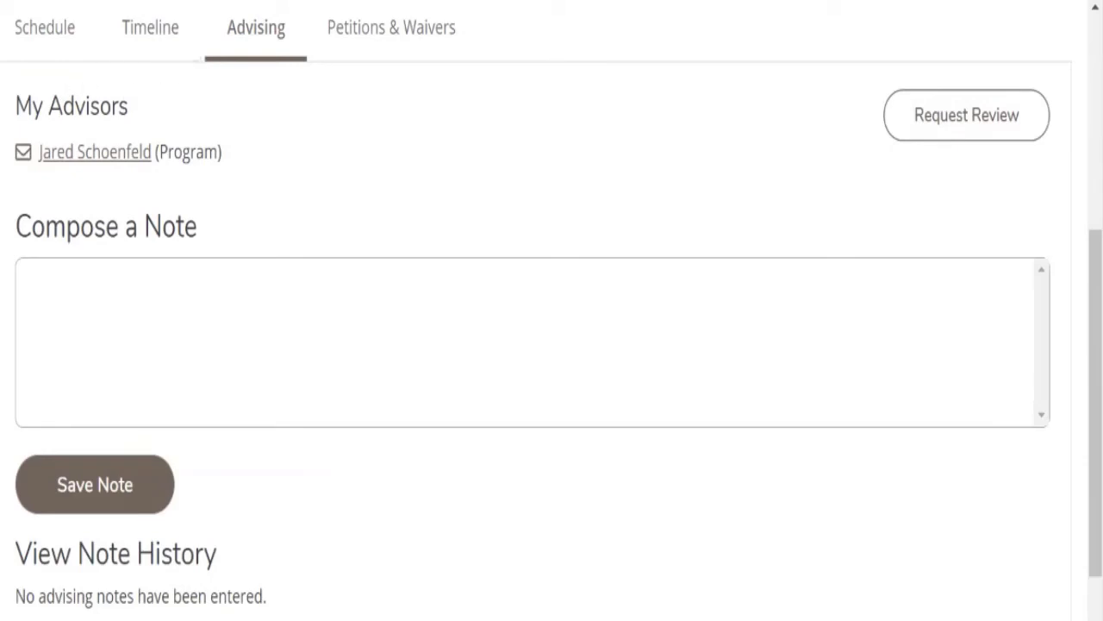
pyautogui.click(44, 54)
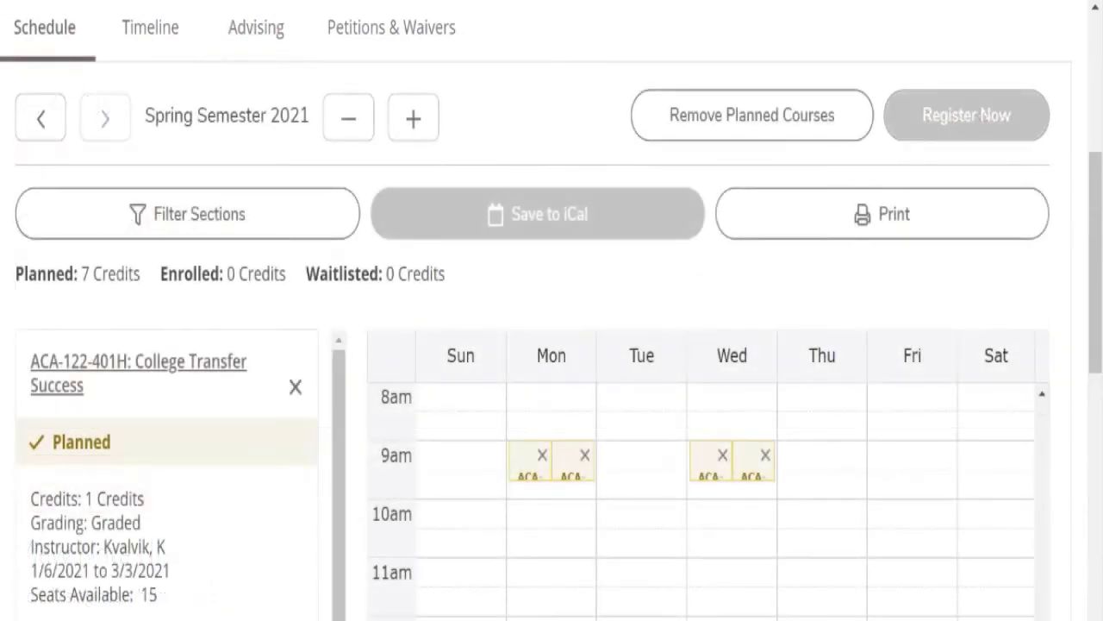